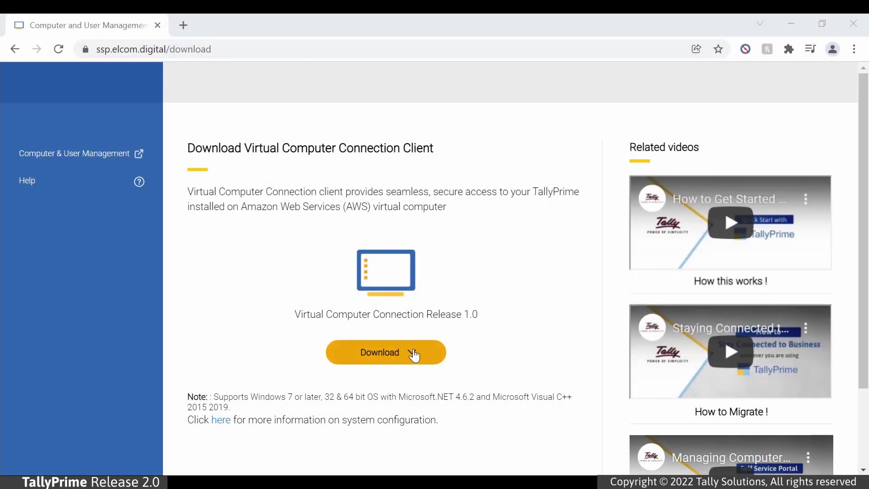
Download the 40 MB online installer (setup.exe) for the Virtual Computer Connection client.
click(415, 355)
click(414, 387)
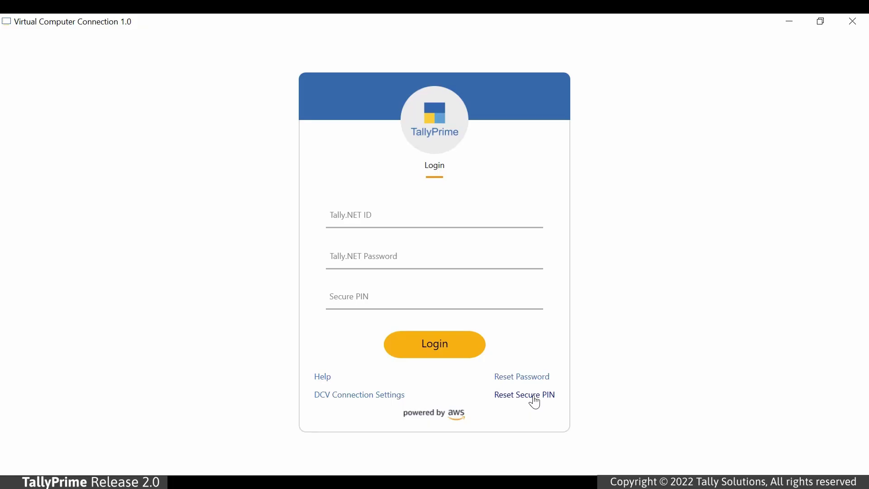
Request a secure PIN reset with the account password, then log in using the emailed one-time PIN.
click(530, 397)
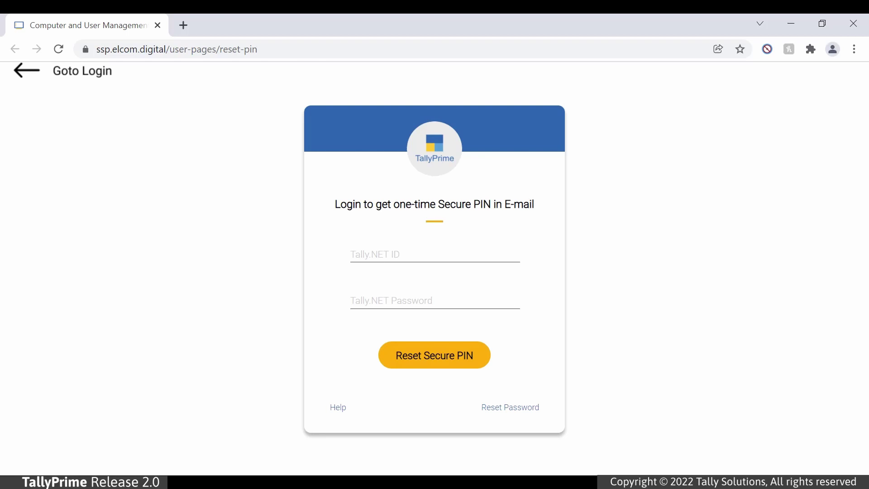
click(505, 294)
text(******)
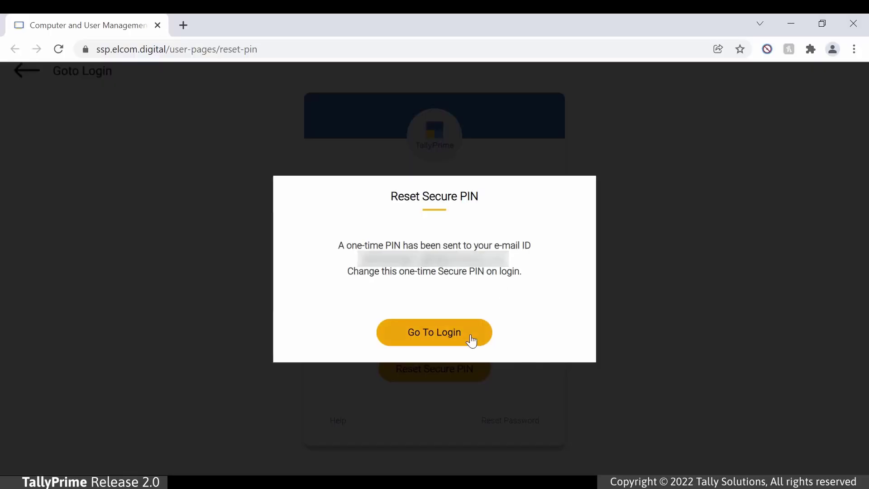
click(469, 339)
text(**********)
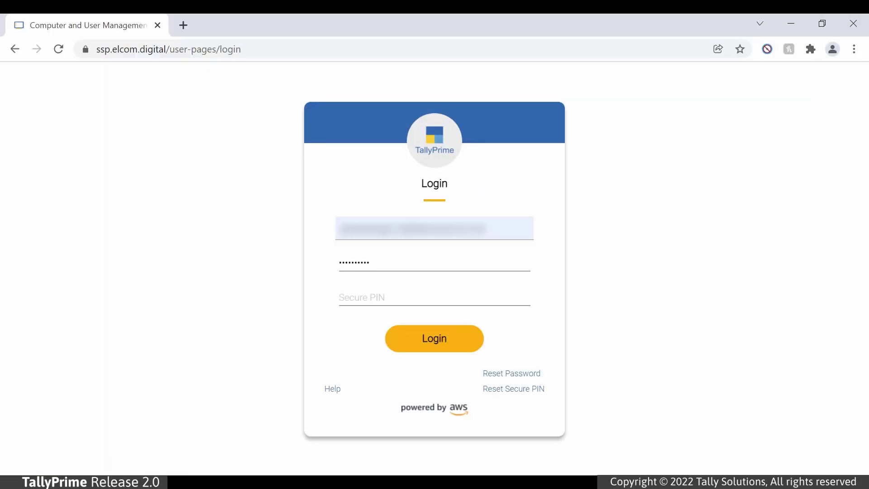
key(Tab)
text(******)
click(472, 340)
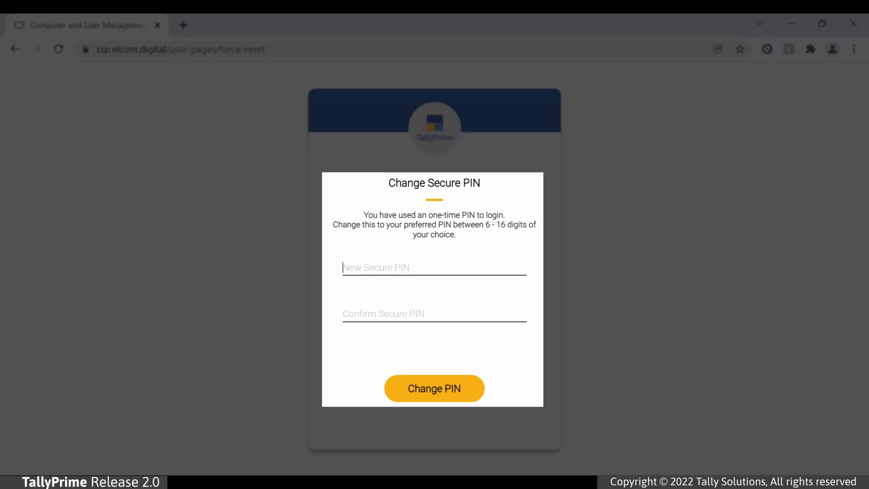
Enter and confirm a new six-digit secure PIN and save it.
text(******)
key(Tab)
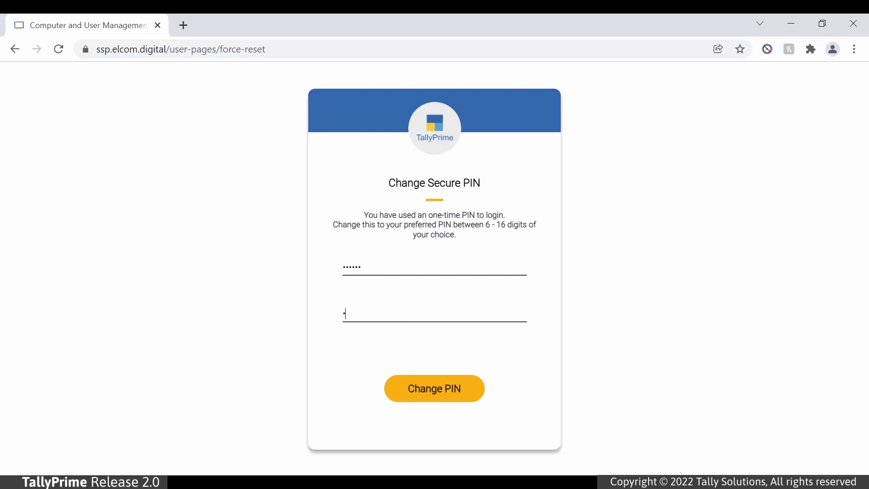
text(******)
click(476, 400)
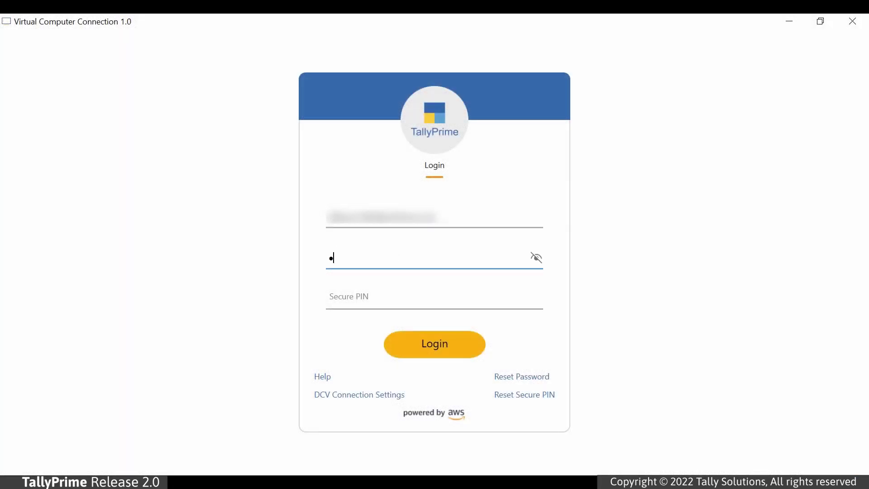
Log in with the account password and Secure PIN, getting the 'Unable to connect' proxy/firewall error.
text(***)
key(Tab)
text(******)
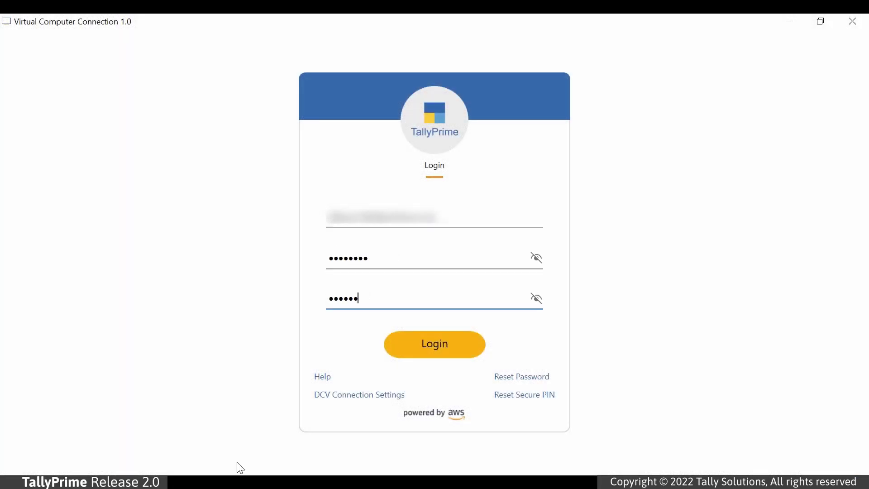
click(408, 355)
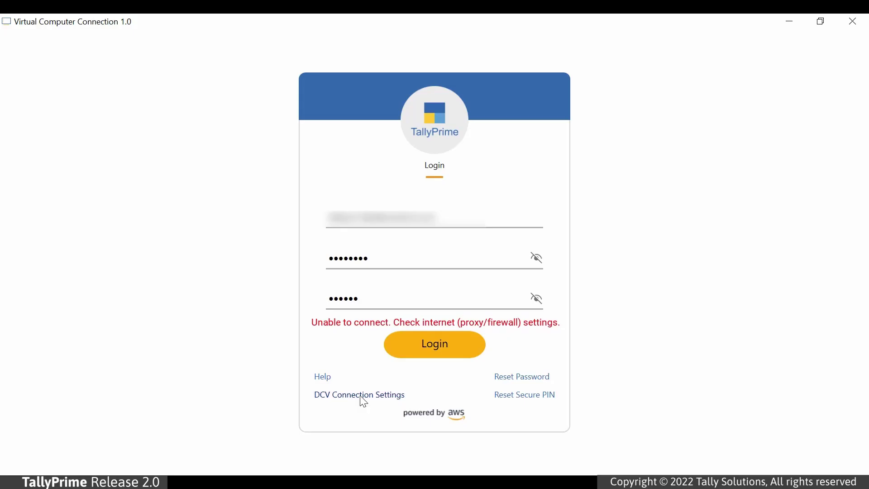
Save DCV Connection Settings using an HTTP web proxy at 192.168.1.3, port 80.
click(360, 397)
click(521, 183)
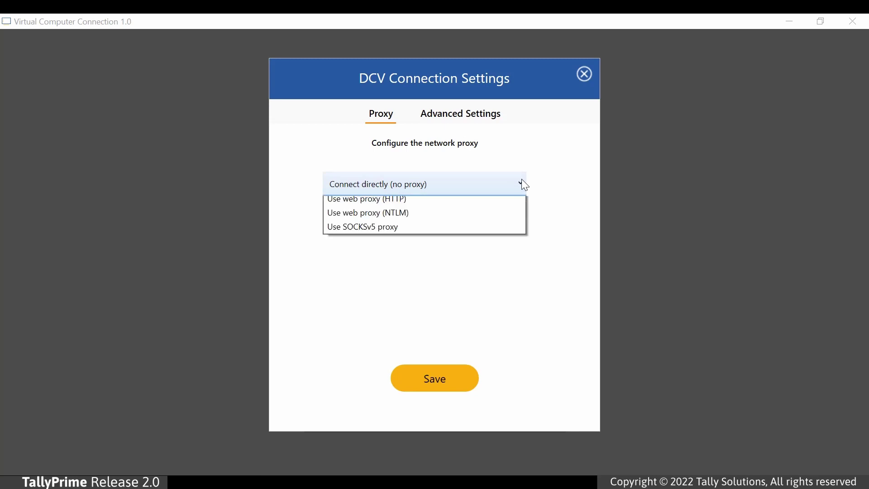
click(491, 232)
text(19)
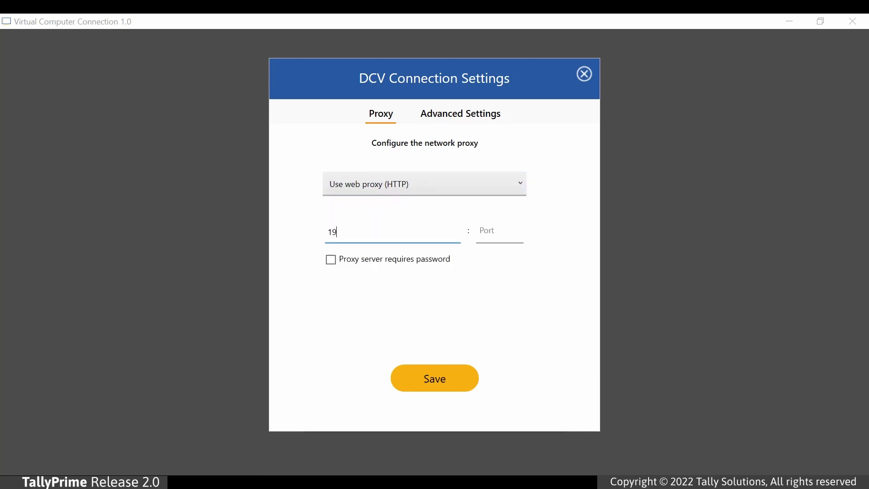
text(2.168.1.3)
key(Tab)
text(80)
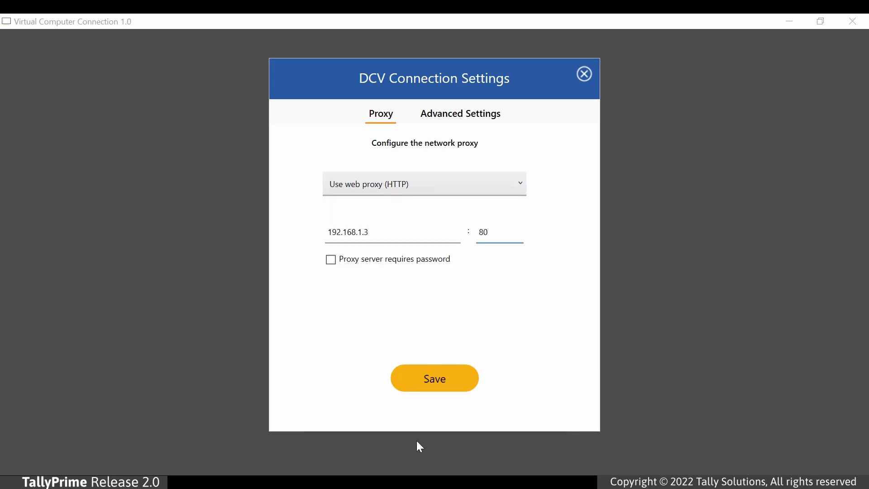
click(468, 387)
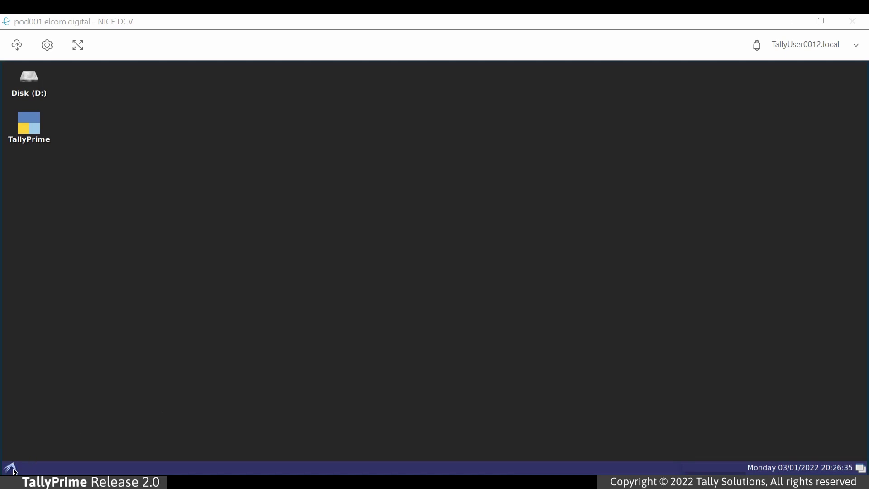
Launch TallyPrime with Zero Command Repair from the start menu's Troubleshooting > Utilities.
click(13, 469)
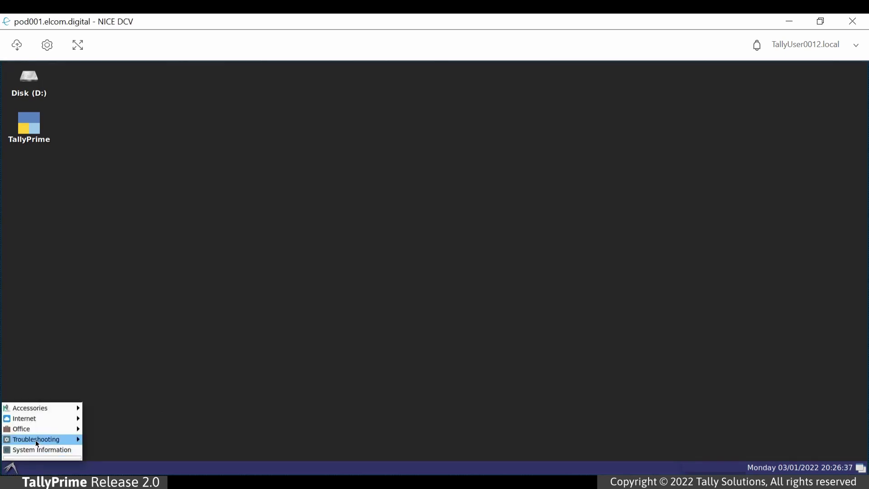
mouse_move(37, 439)
mouse_move(128, 452)
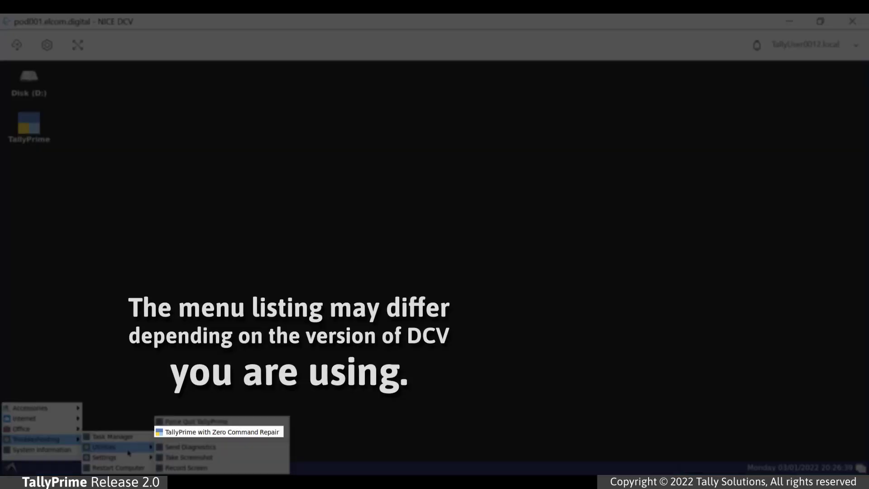
click(240, 434)
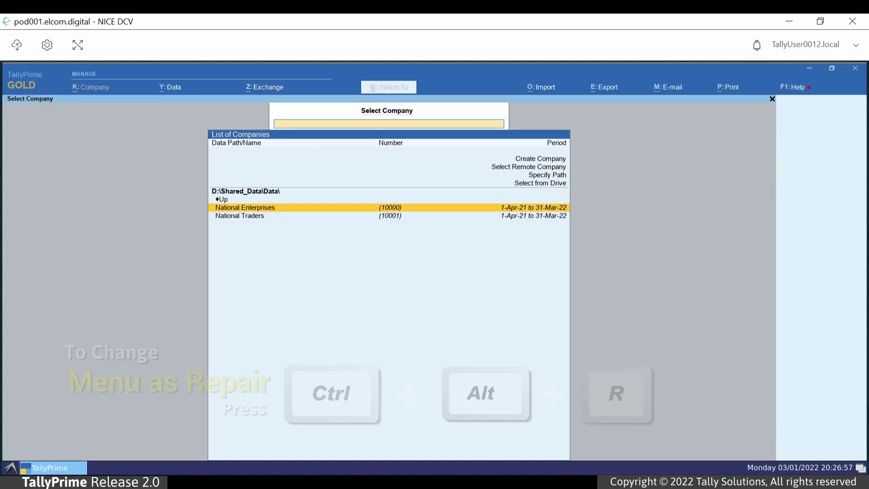
Repair National Enterprises via Ctrl+Alt+R, then open it at the Gateway of Tally.
key(ctrl+alt+r)
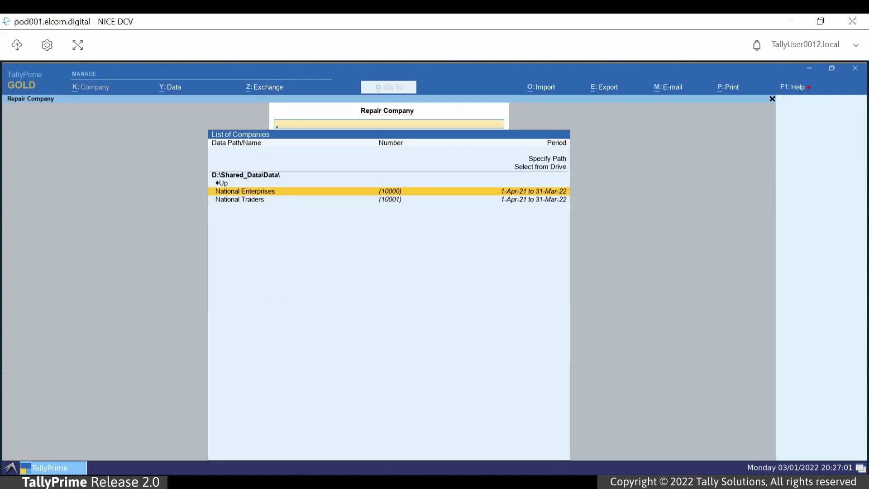
key(Return)
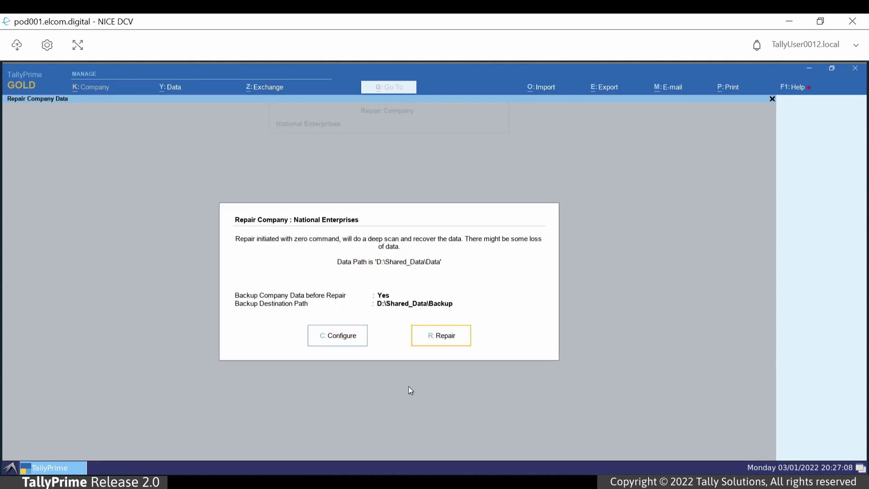
click(467, 343)
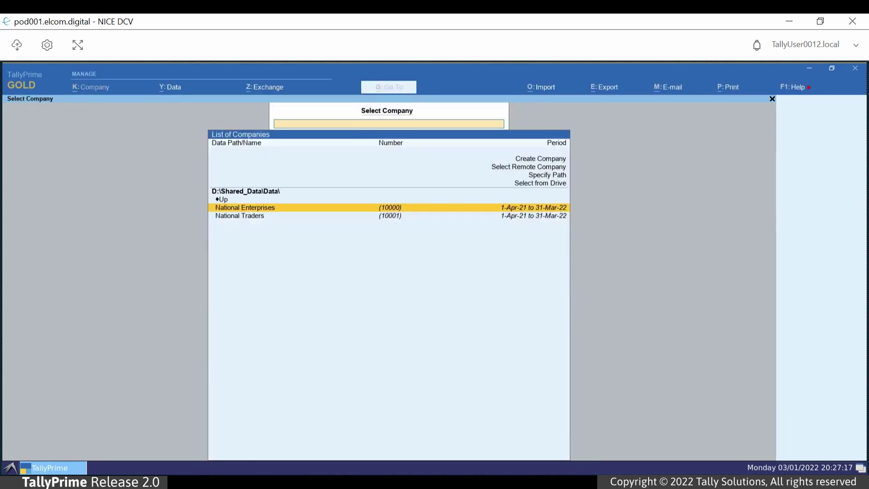
key(Return)
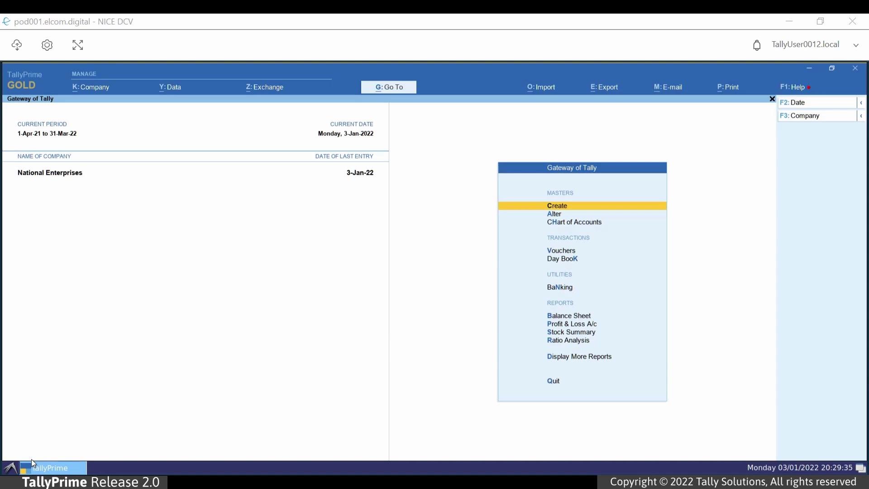
Force quit TallyPrime from Troubleshooting > Utilities and confirm Force Quit.
click(11, 468)
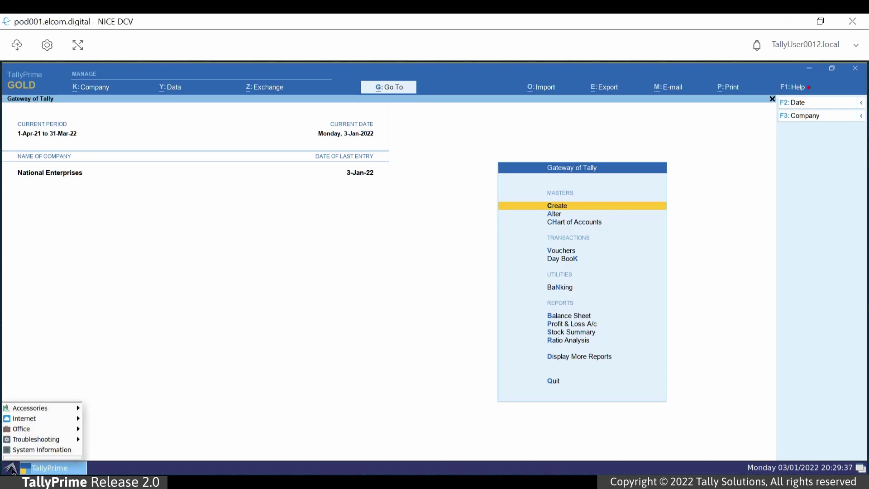
mouse_move(39, 440)
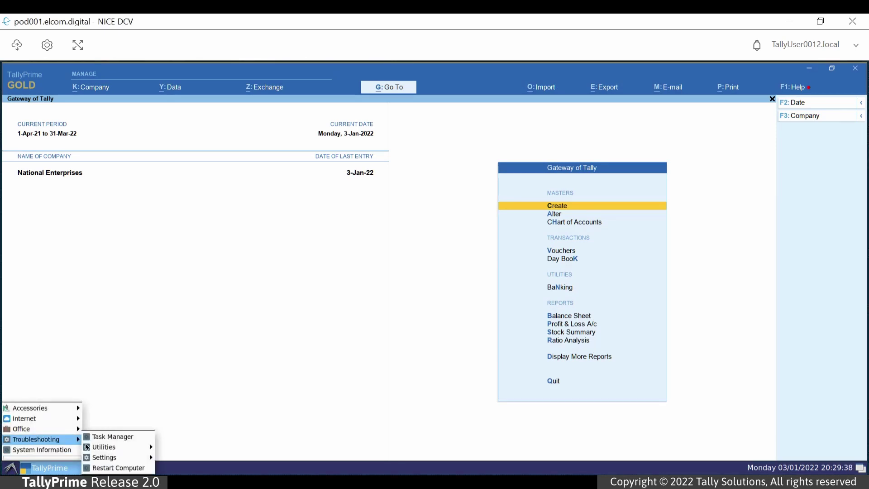
mouse_move(113, 448)
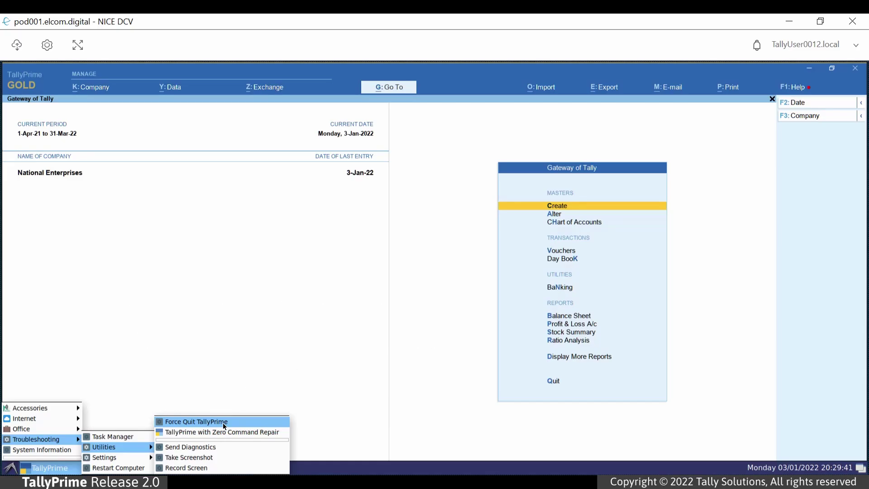
click(225, 422)
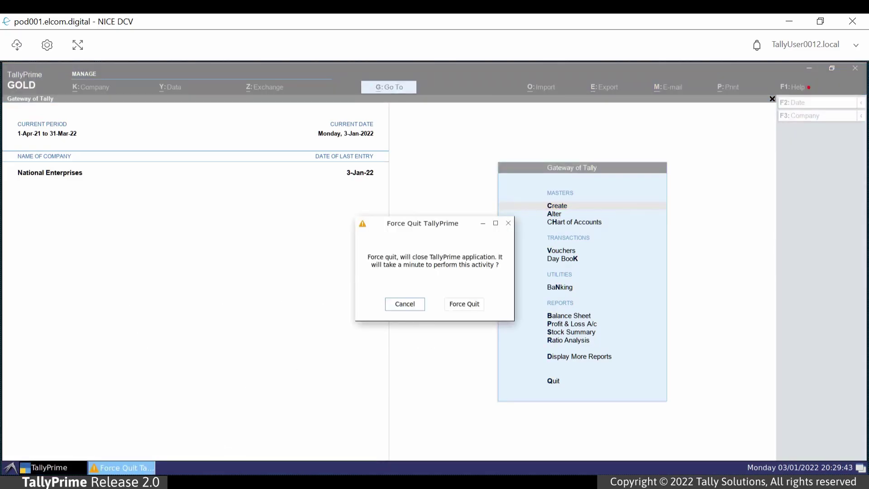
click(467, 307)
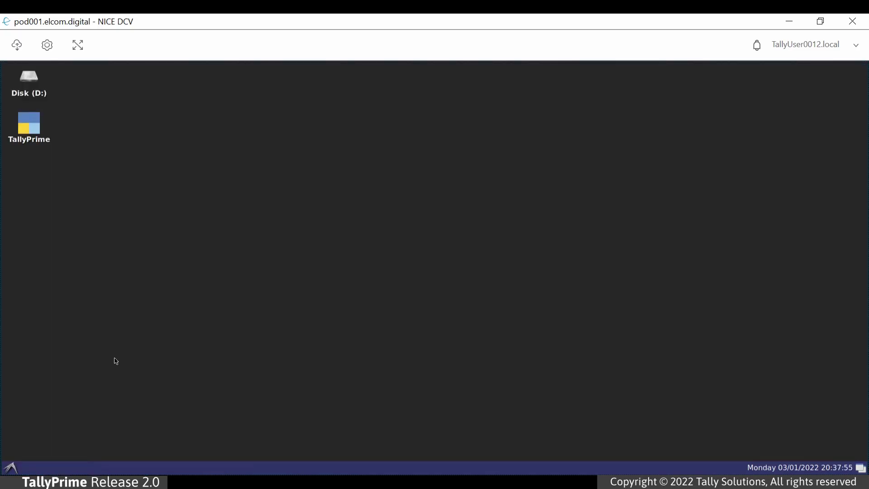
Relaunch TallyPrime from its desktop shortcut, then restart the virtual computer via Troubleshooting > Restart Computer.
click(25, 123)
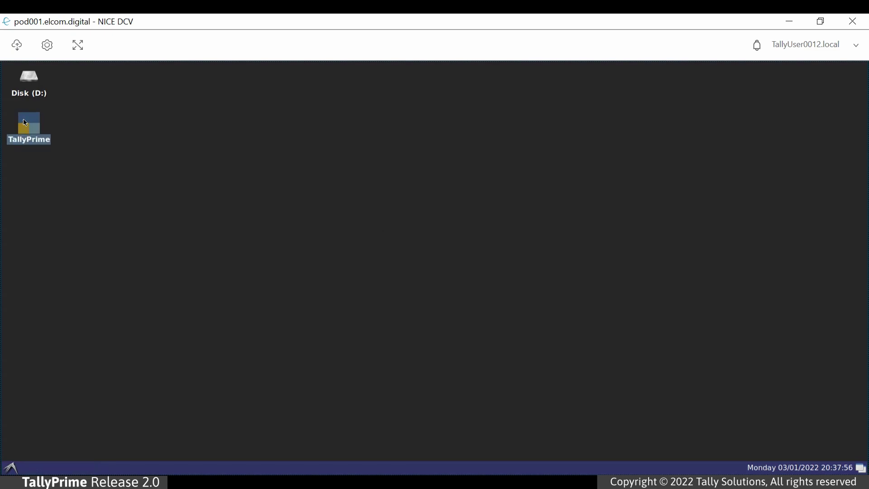
double_click(24, 122)
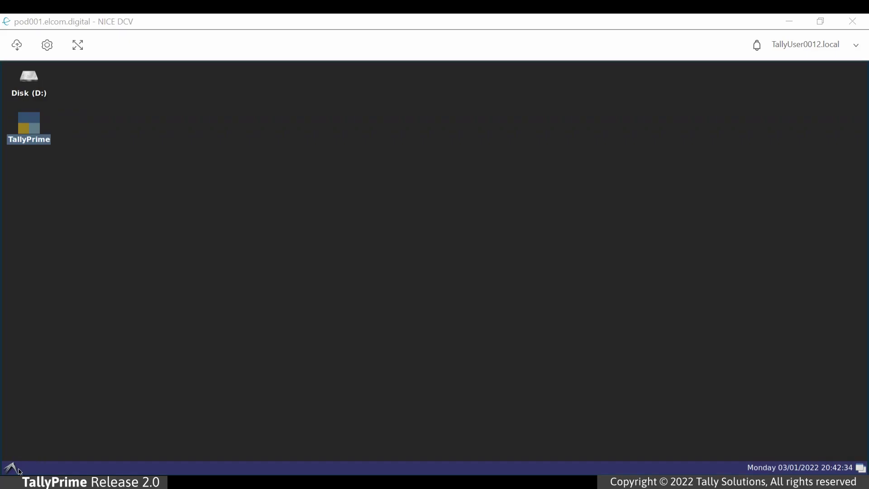
click(14, 471)
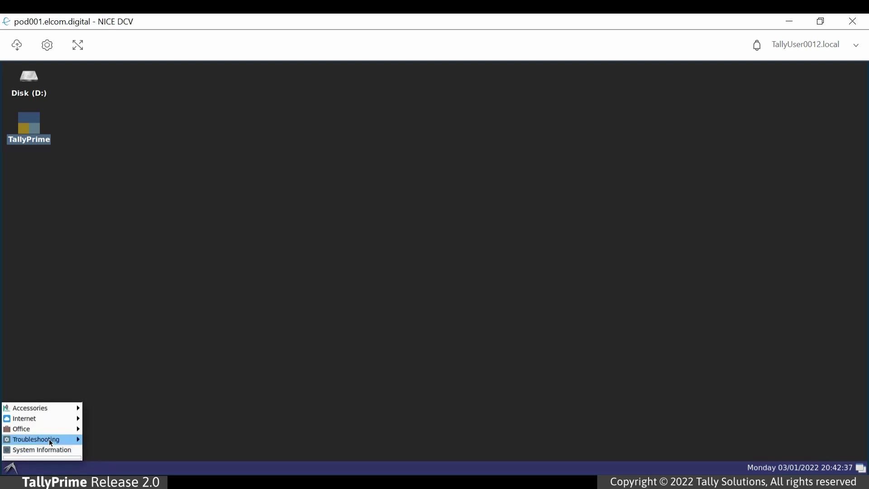
mouse_move(49, 439)
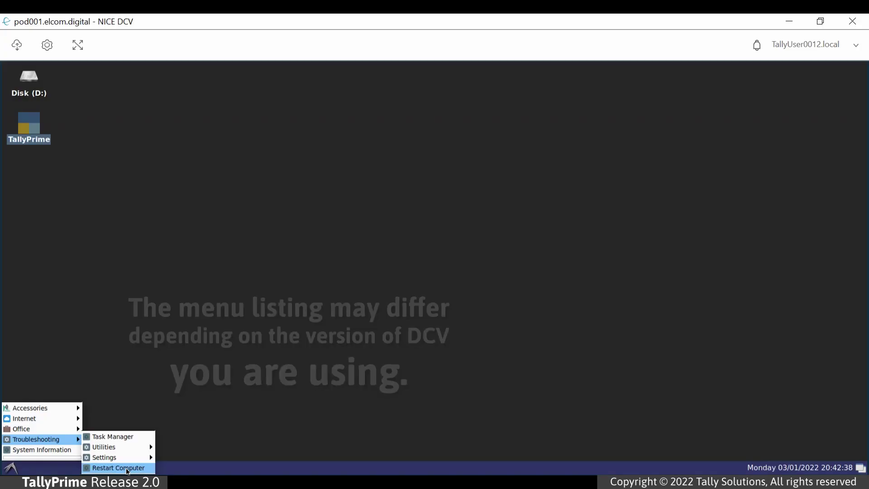
click(128, 471)
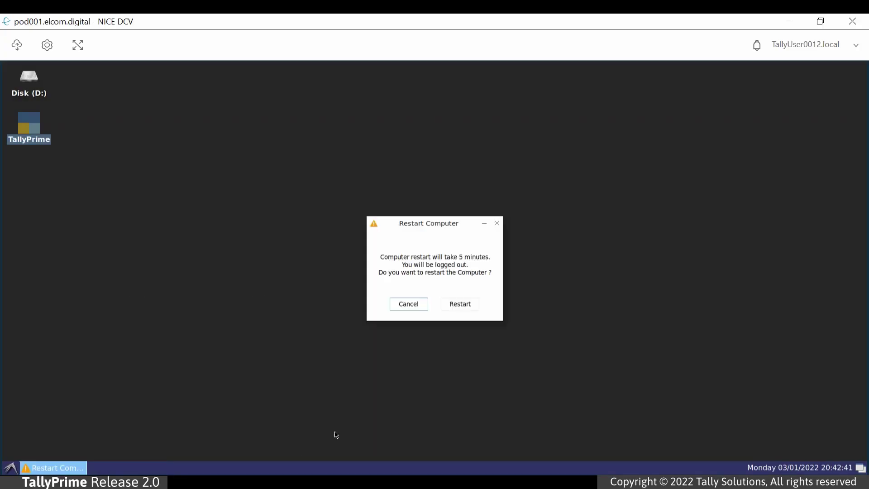
click(472, 306)
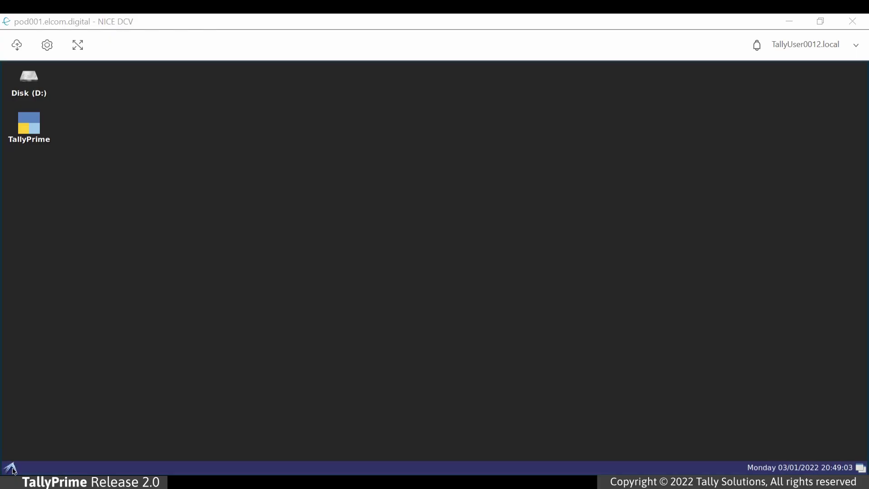
Send diagnostics from the start menu's Troubleshooting > Utilities.
click(11, 468)
mouse_move(32, 441)
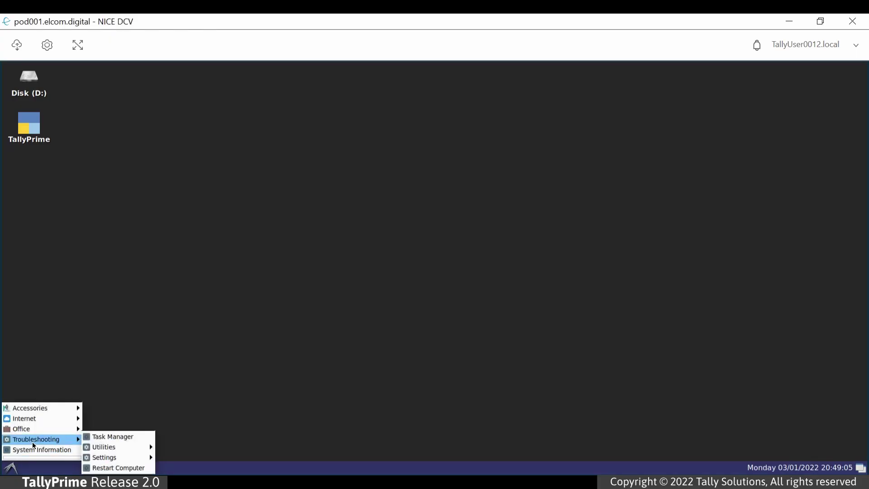
mouse_move(115, 449)
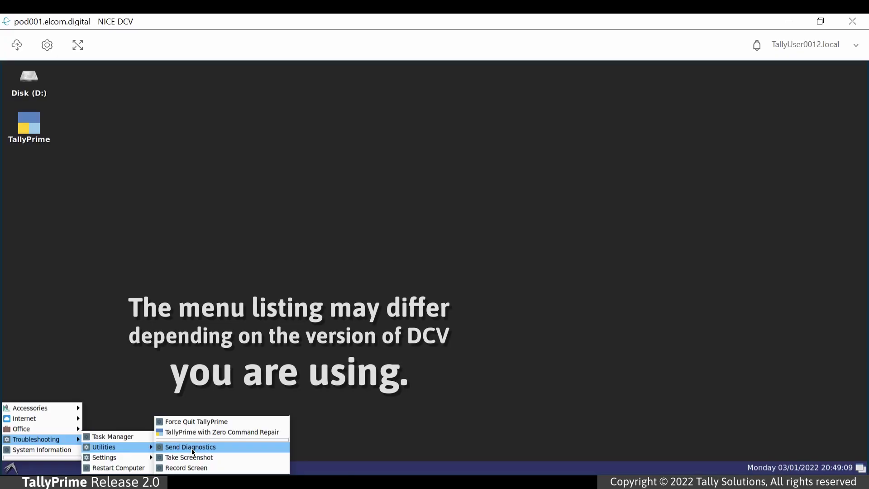
click(192, 448)
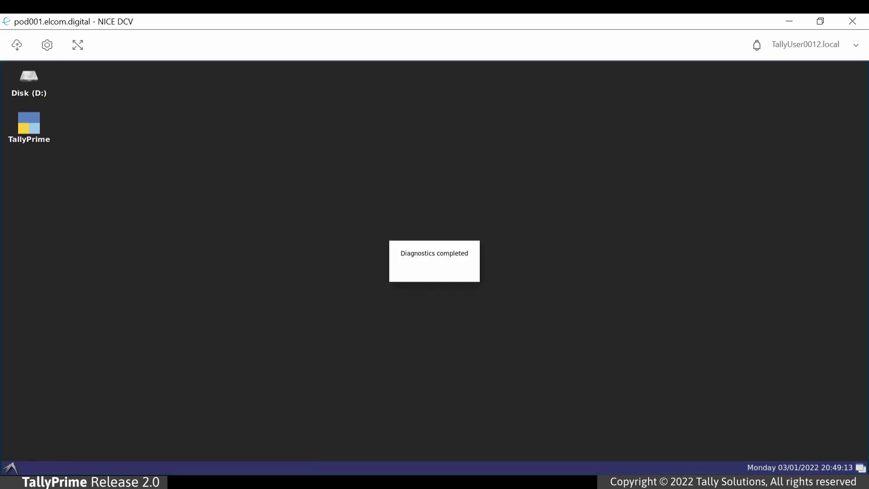
Browse to D:/My_Files/Export to find the diag_files zip.
click(33, 82)
double_click(33, 82)
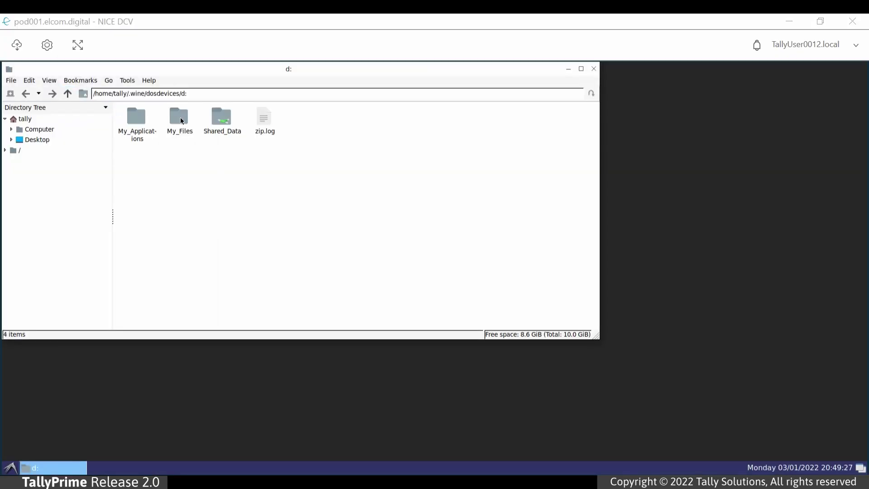
double_click(179, 117)
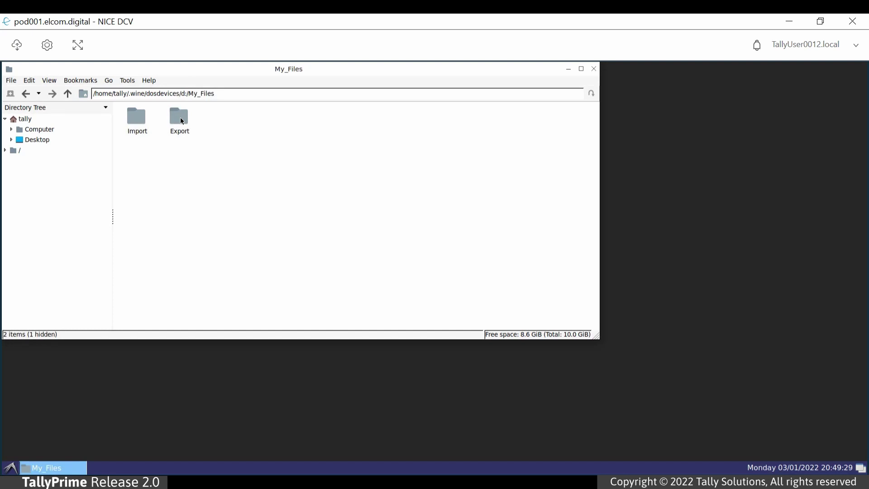
double_click(181, 121)
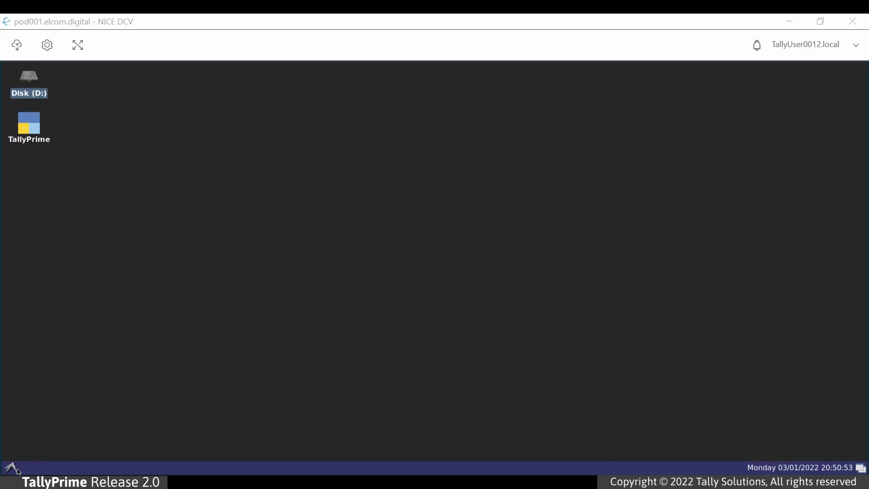
Show the virtual computer's System Information with memory, CPU, storage and environment versions.
click(15, 471)
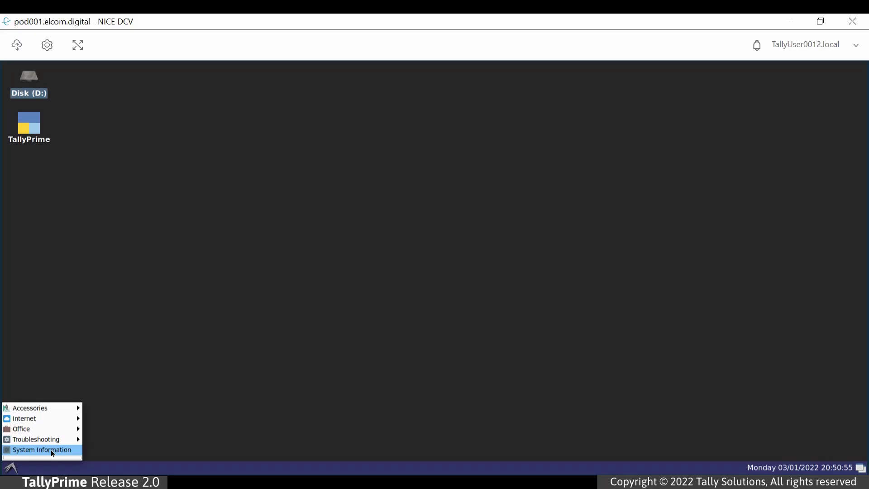
click(51, 450)
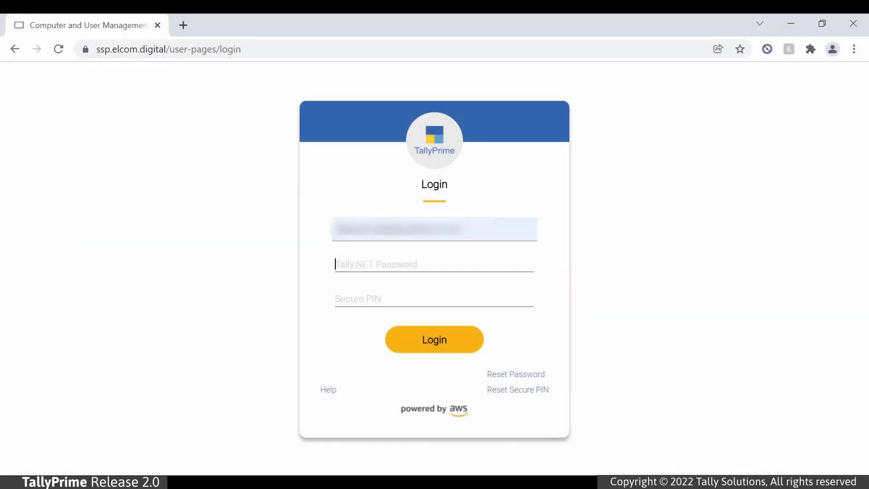
Log in to the TallyPrime Self Service Portal with the password and Secure PIN.
text(*********)
key(Tab)
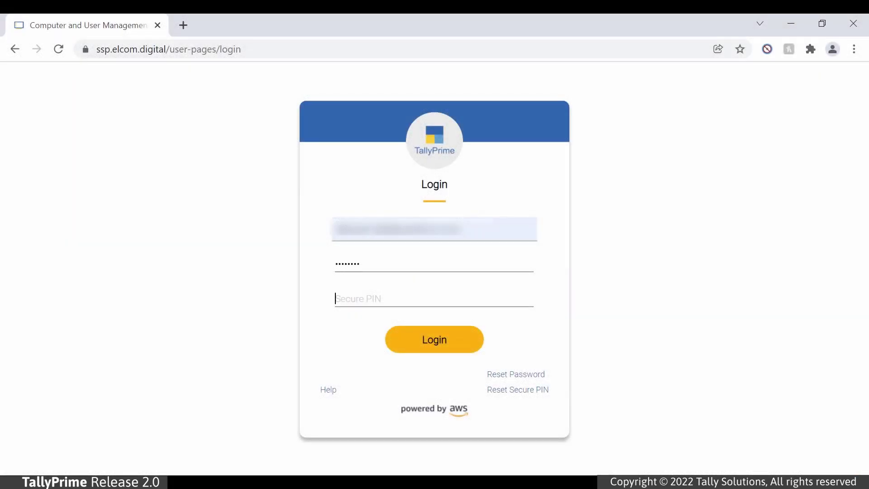
text(******)
key(Return)
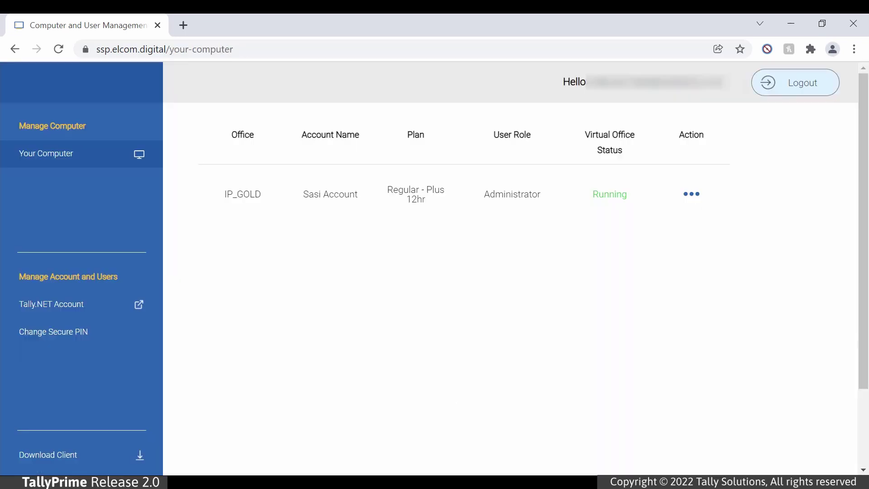
Restart the IP_GOLD virtual office from its action menu.
click(691, 195)
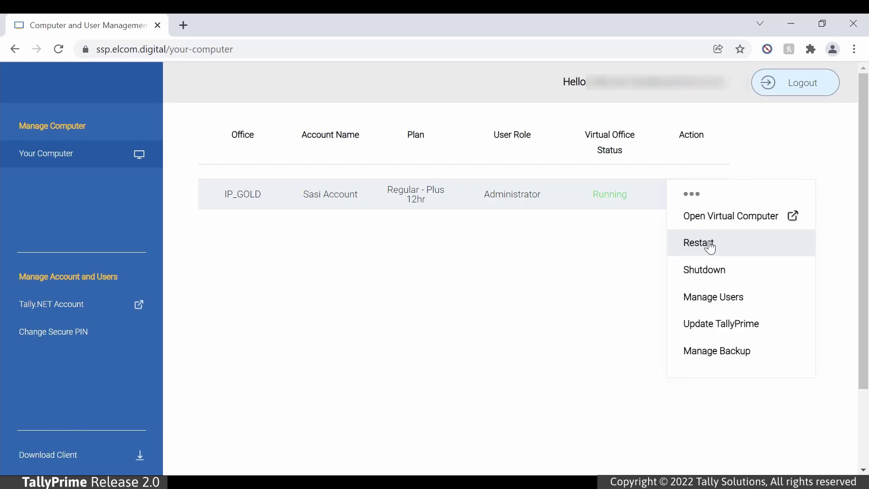
click(709, 244)
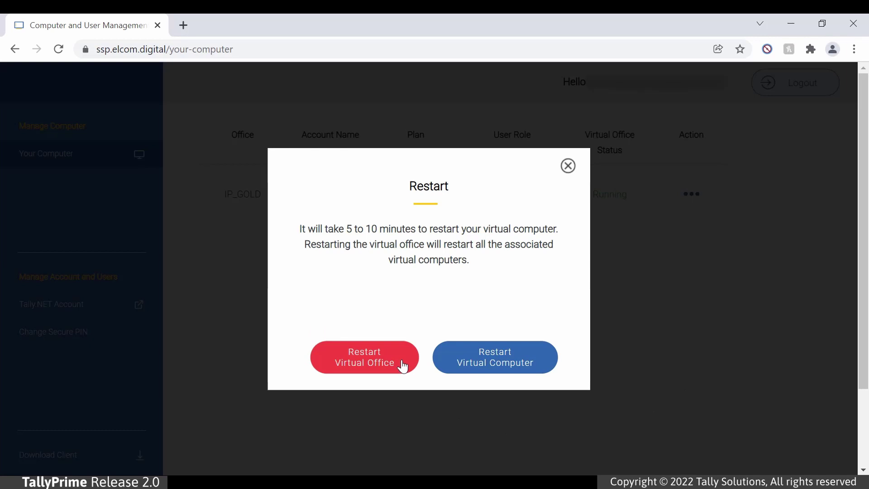
click(403, 367)
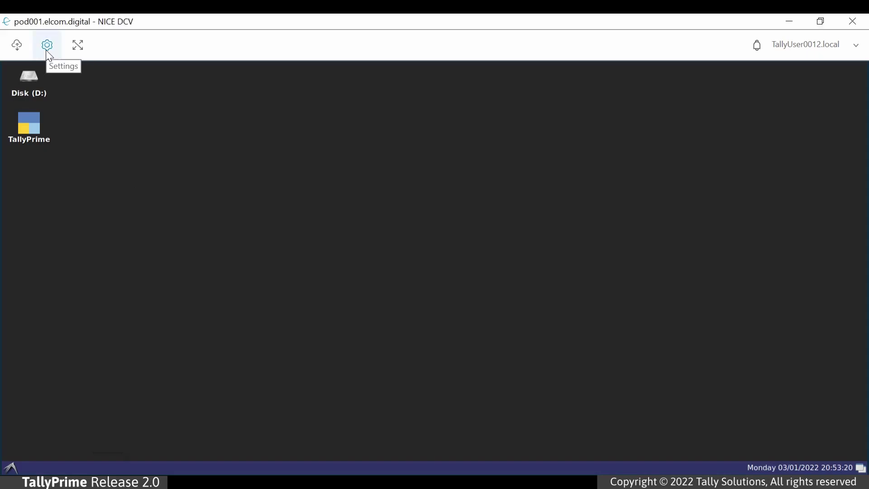
Set the NICE DCV display resolution to 1920 x 1080.
click(46, 52)
mouse_move(110, 86)
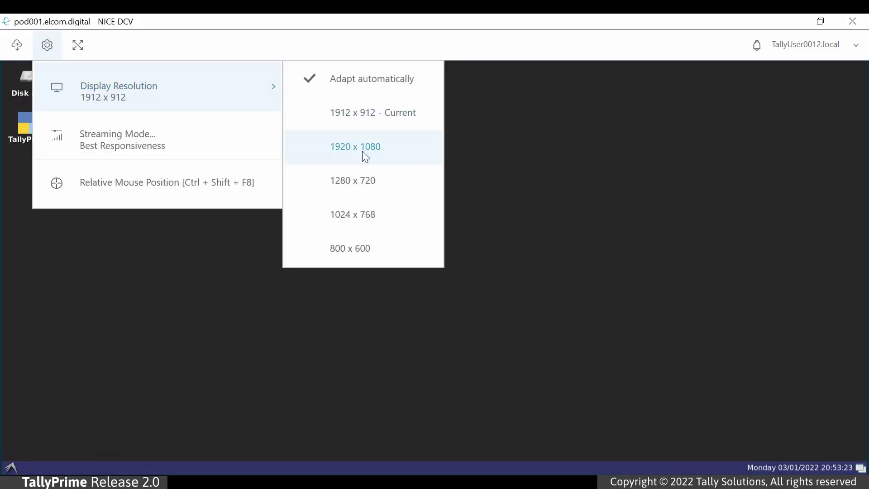
click(366, 156)
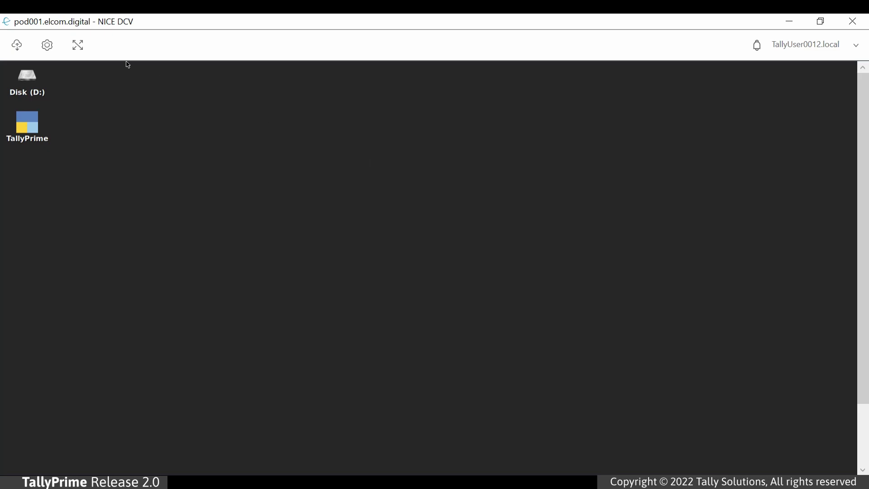
Switch the display resolution back to Adapt automatically.
click(48, 48)
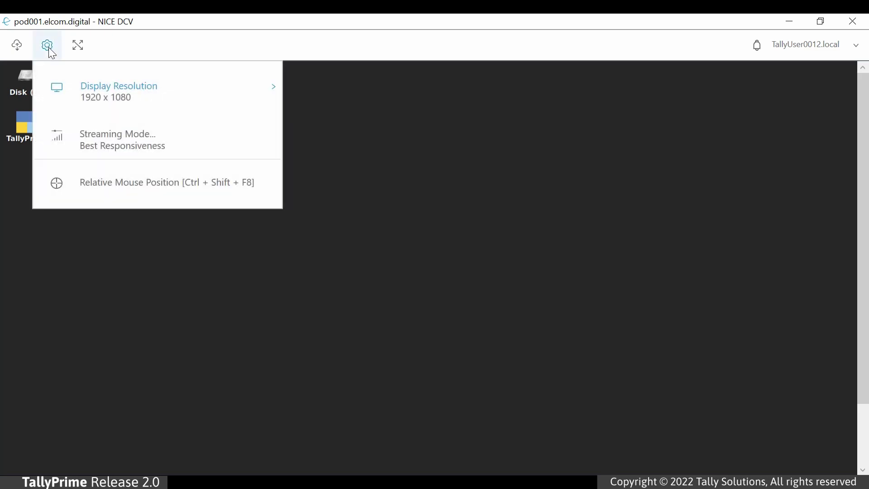
mouse_move(80, 79)
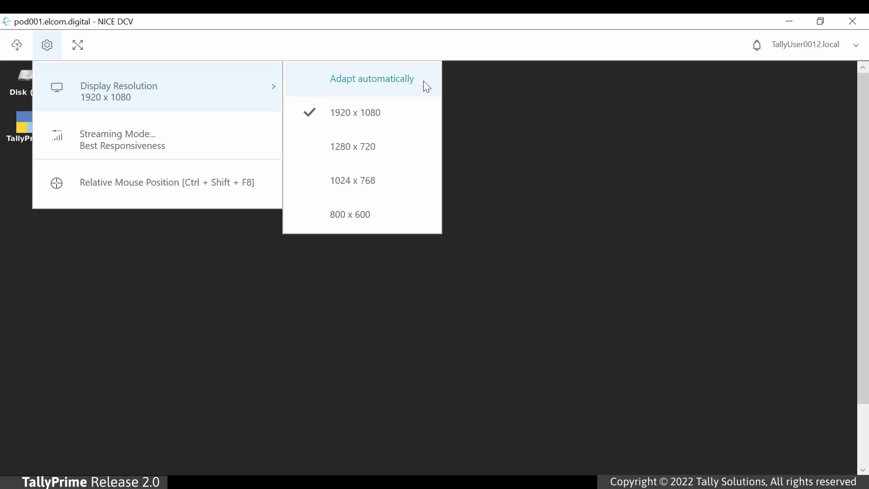
click(425, 83)
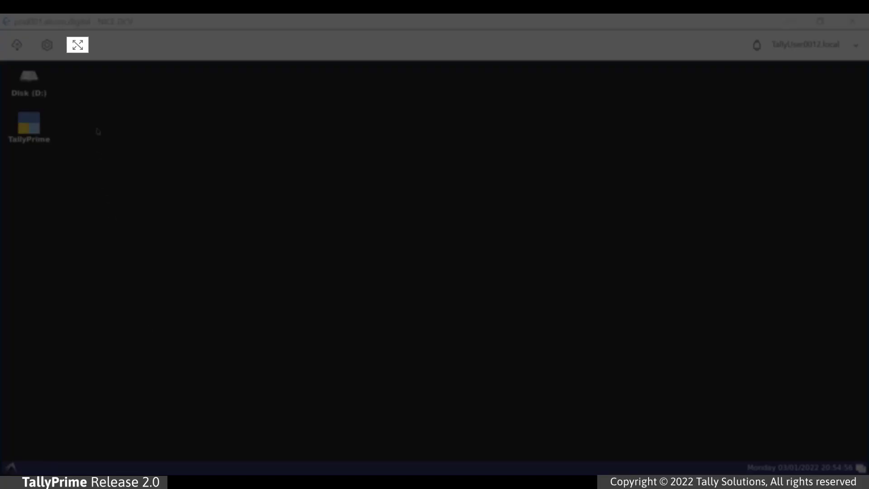
Switch the remote desktop to full screen from the DCV toolbar.
click(77, 45)
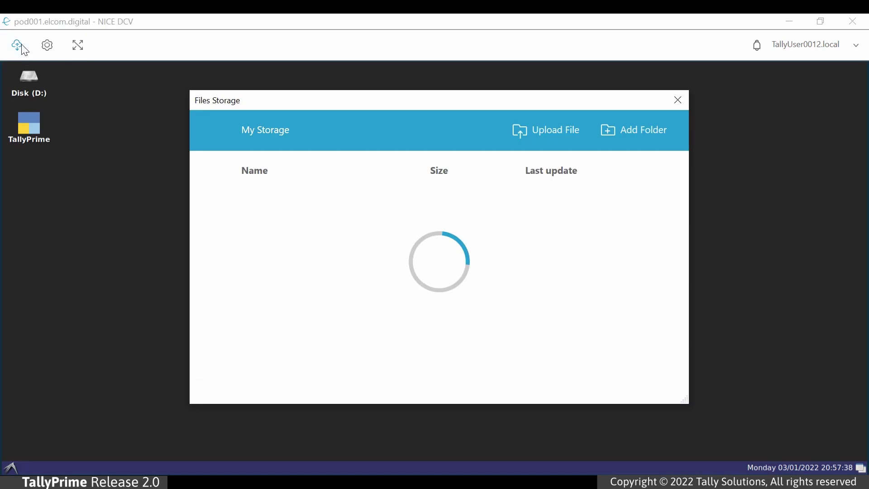
Upload TBK900_10001.001 to My Storage and view its failed-upload notification.
click(546, 133)
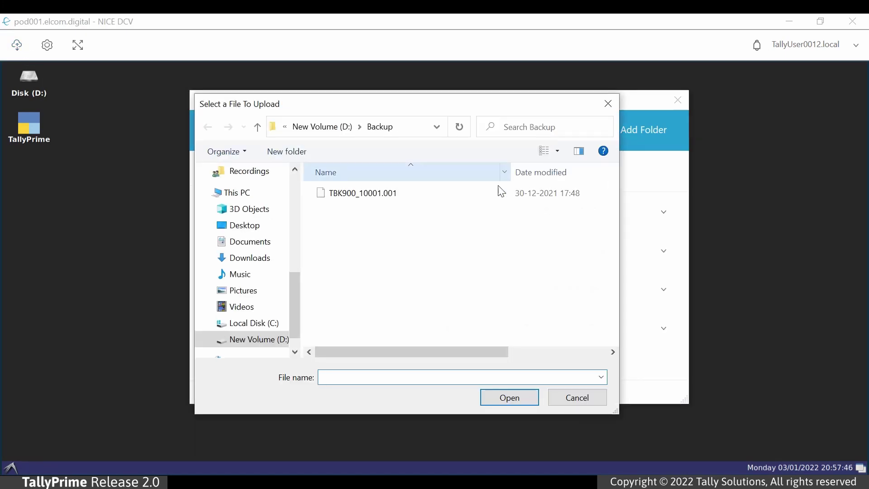
click(501, 192)
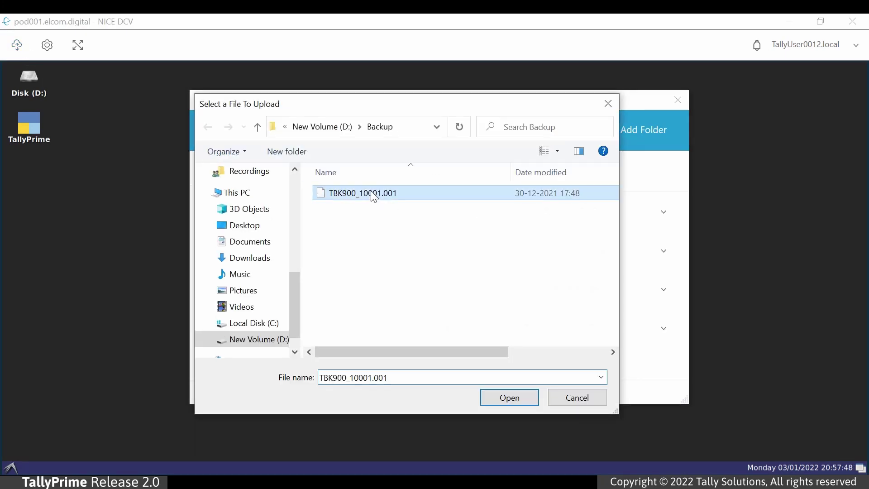
click(509, 397)
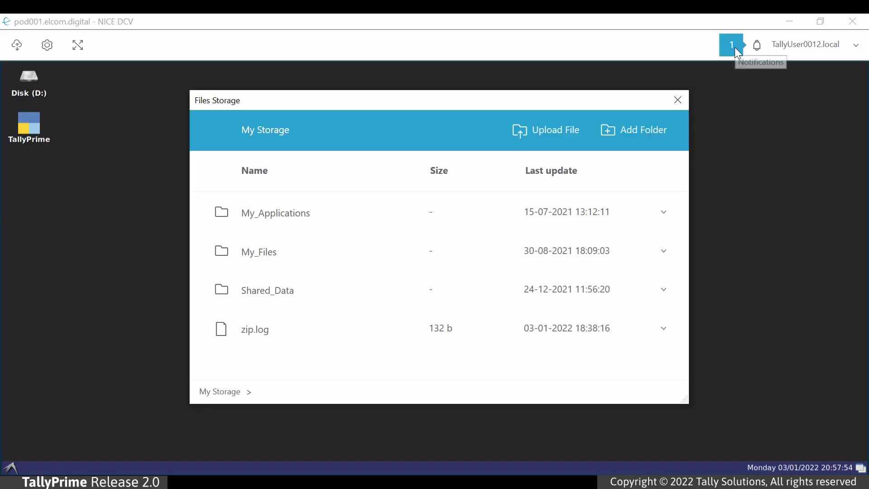
click(735, 47)
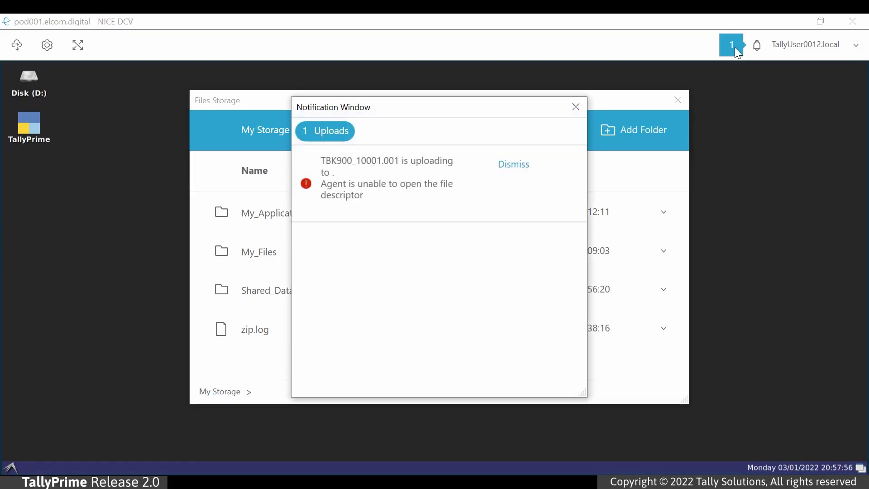